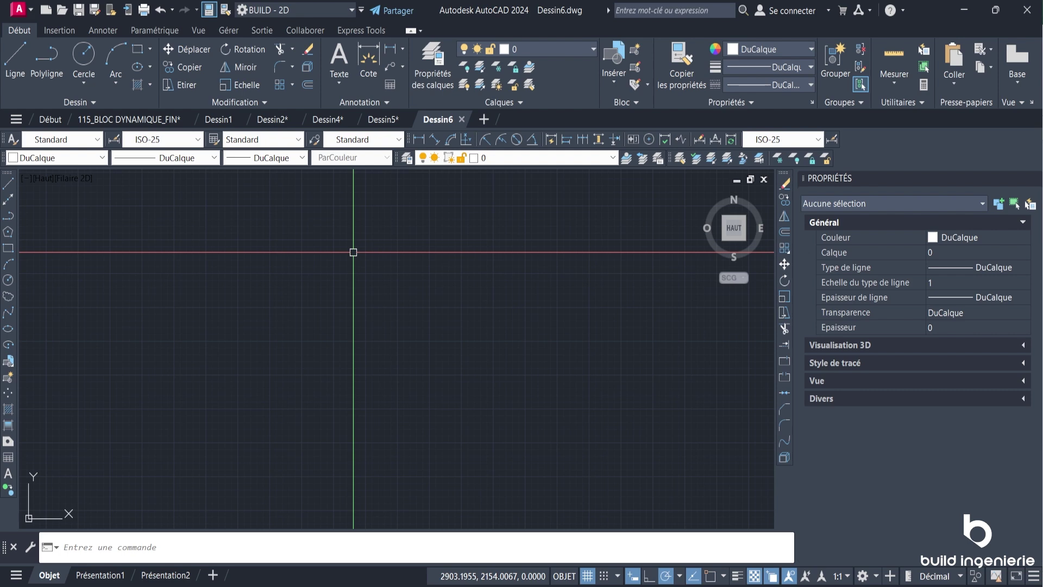
Draw a rectangle with an area of about 94000 square units in the empty drawing.
left_click(59, 30)
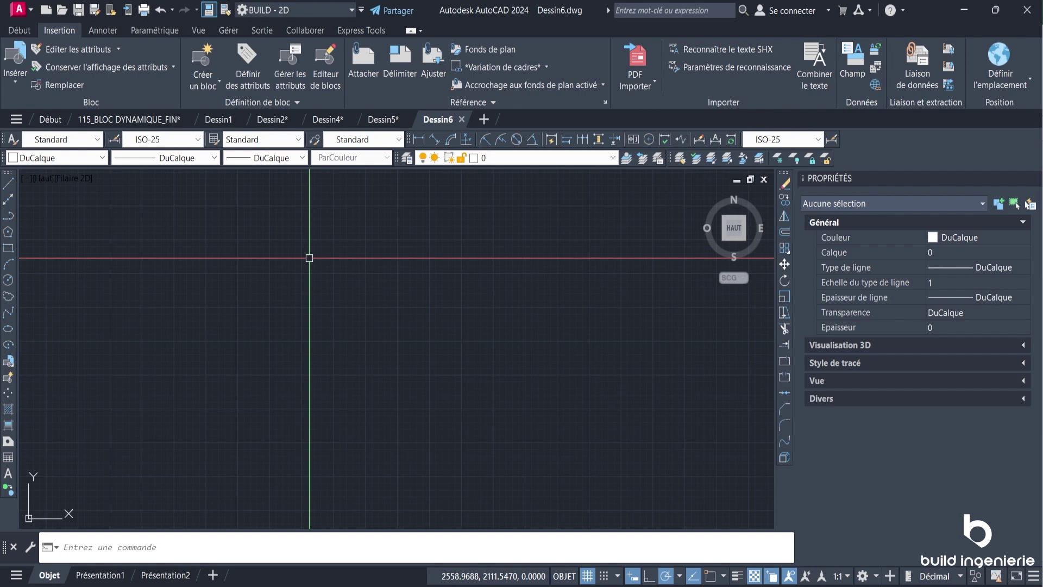
type("rec")
key("Return")
left_click(270, 242)
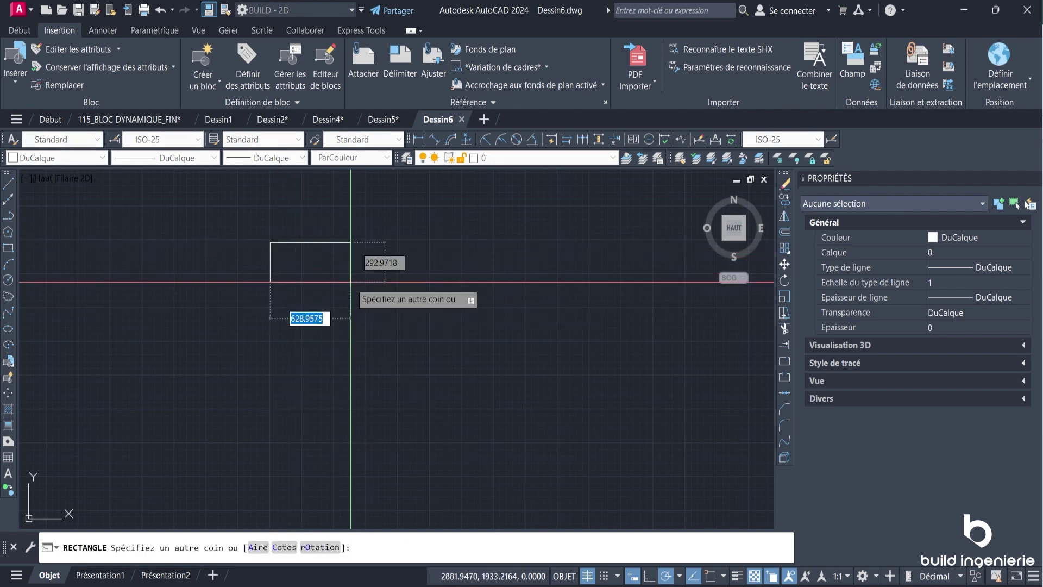
left_click(315, 277)
scroll(233, 261, "up", 6)
middle_click_drag(421, 233, 328, 301)
left_click(354, 254)
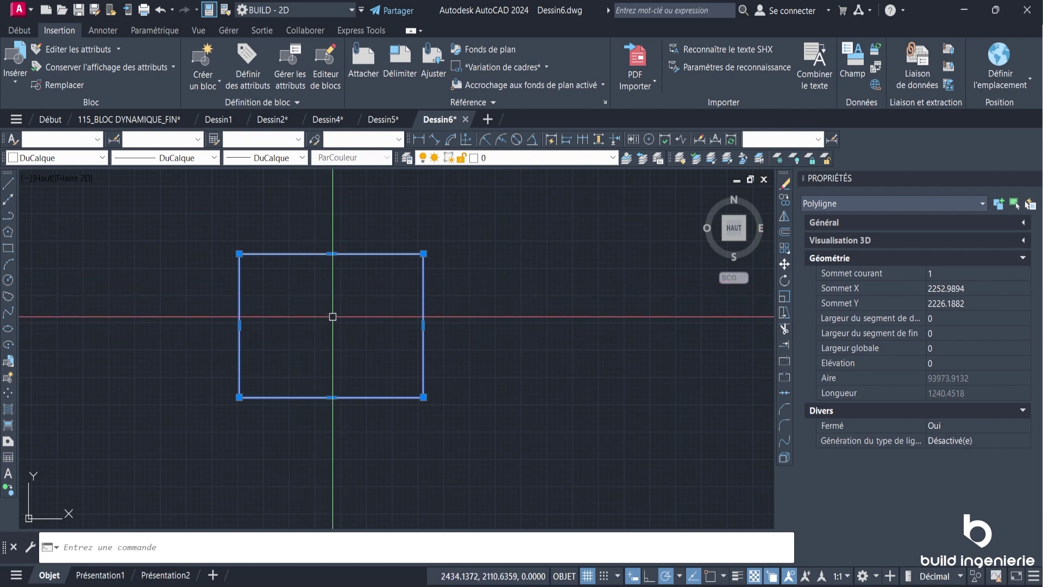
key("Escape")
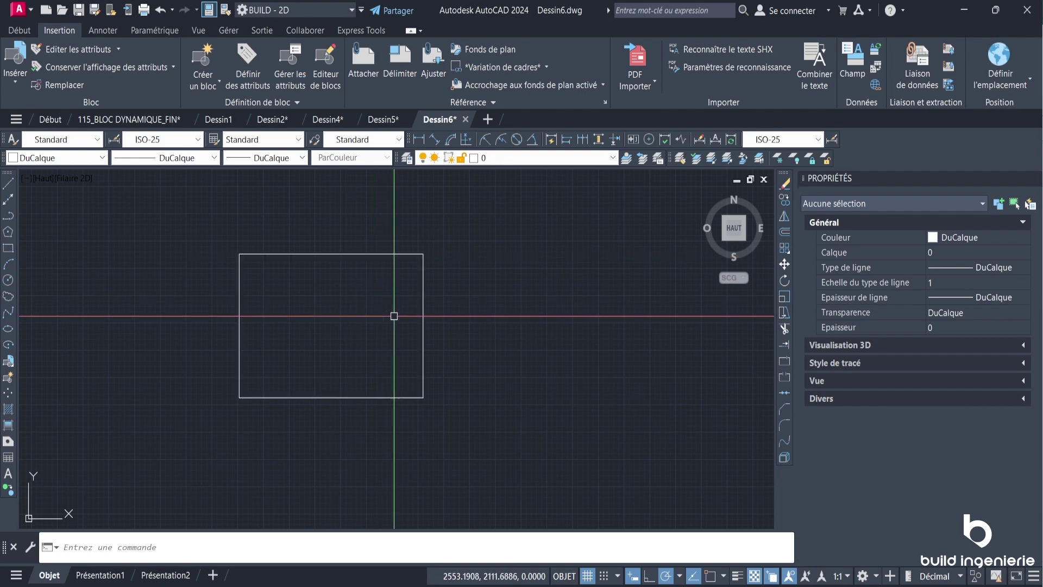
Measure the rectangle's area by picking it as an object, then end the measurement.
left_click(17, 31)
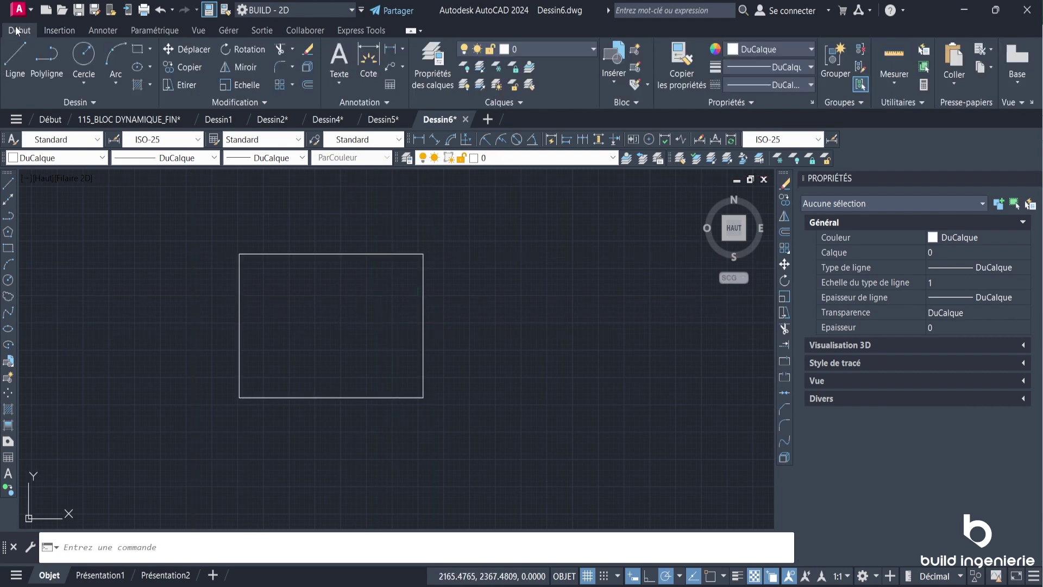
left_click(895, 82)
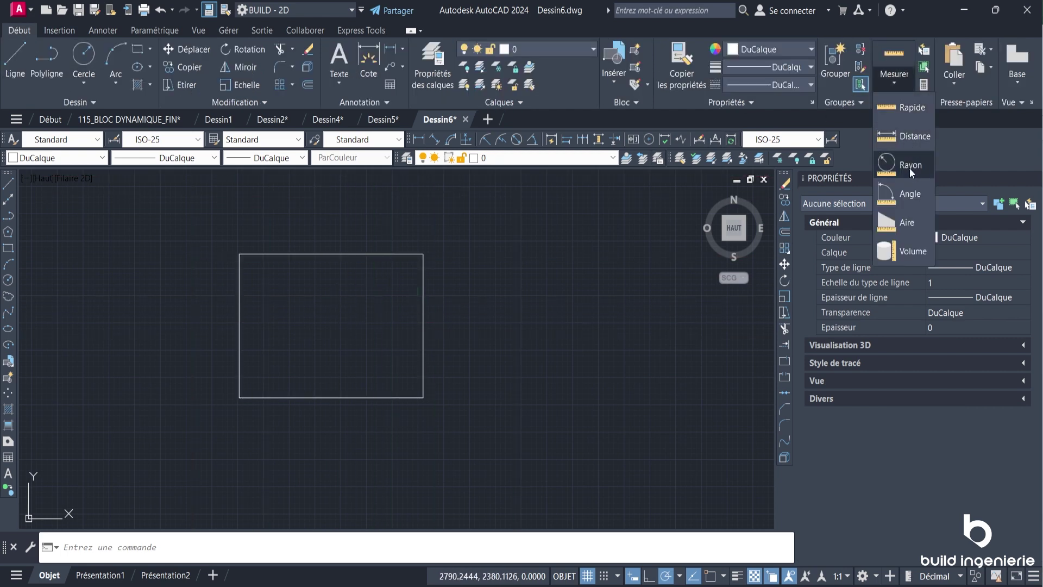
left_click(898, 229)
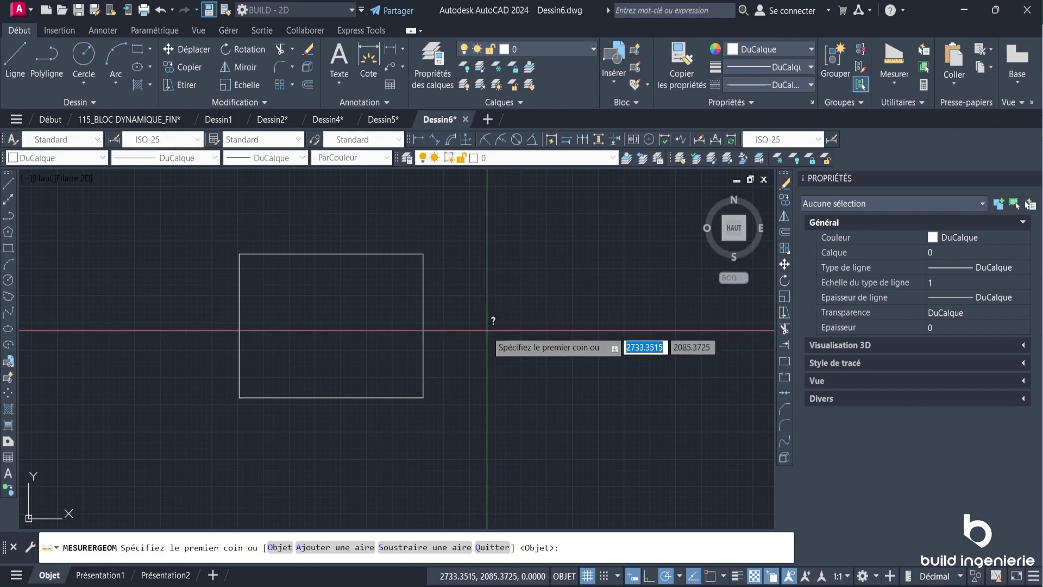
left_click(272, 548)
left_click(315, 397)
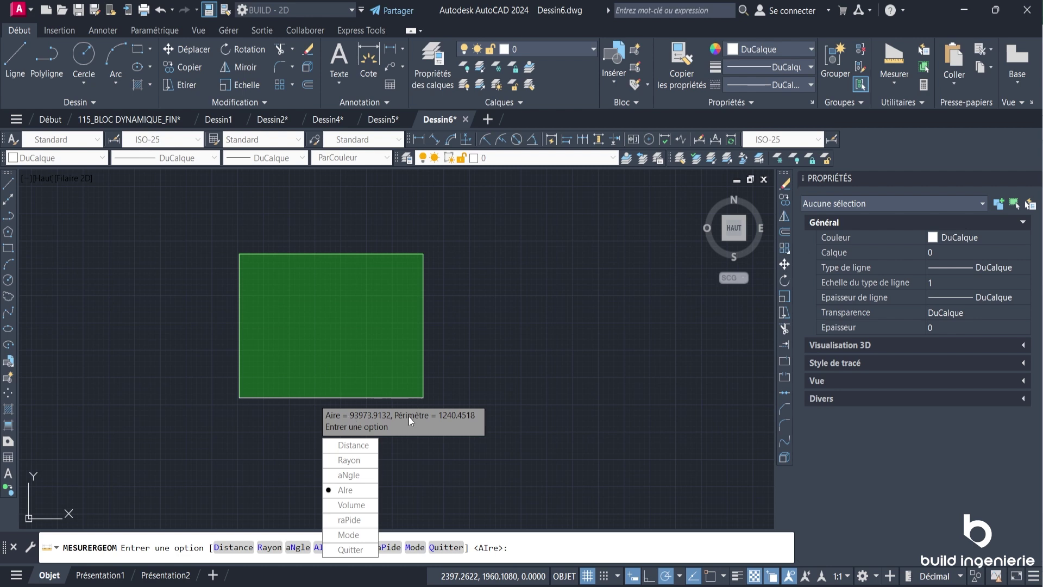
key("Escape")
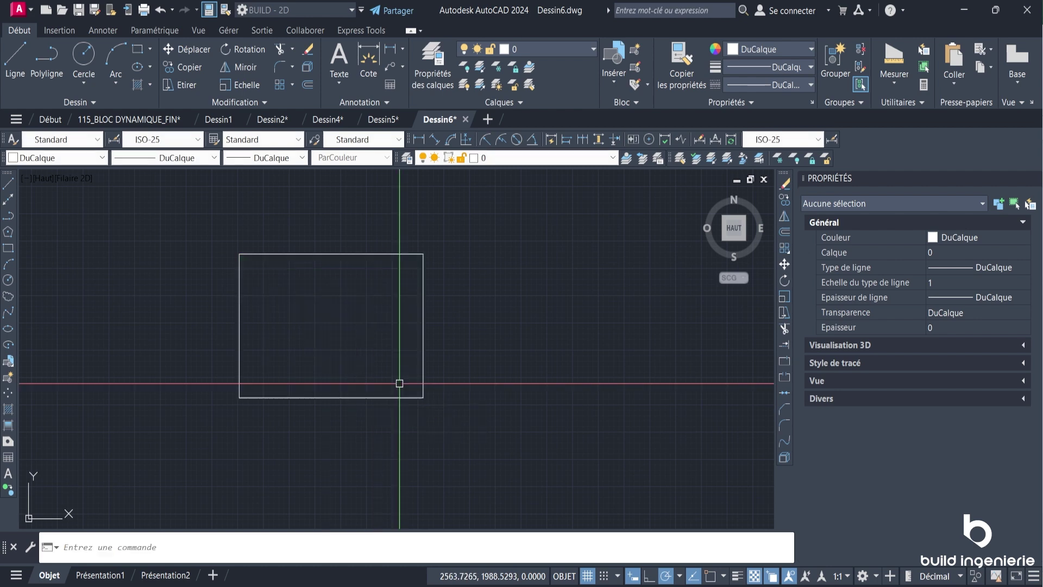
Select the rectangle and check its area in its object properties.
left_click(446, 336)
left_click(395, 319)
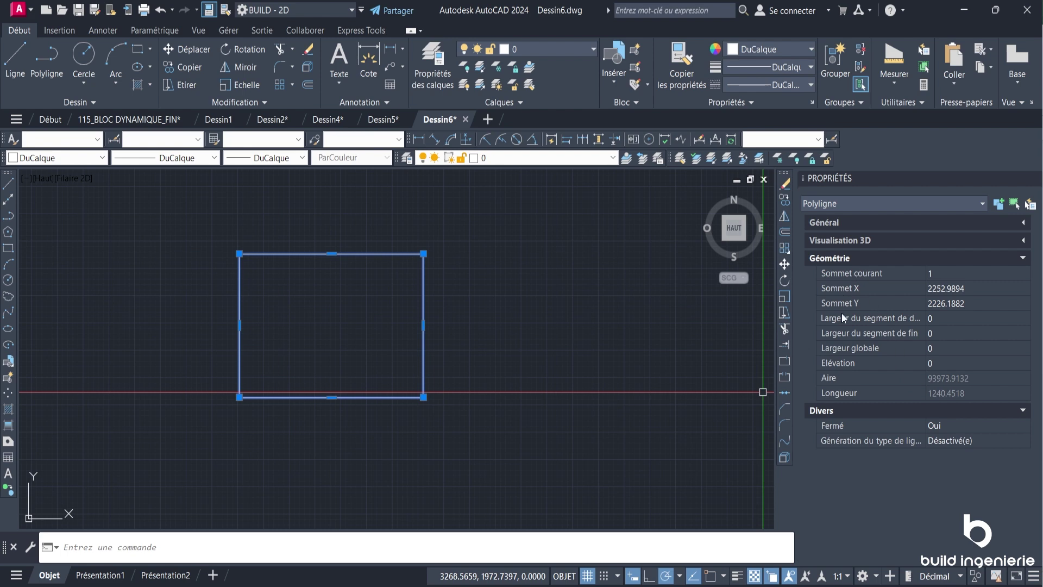
key("Escape")
Start a new field of type Objet that refers to the rectangle's Aire property.
scroll(337, 326, "up", 3)
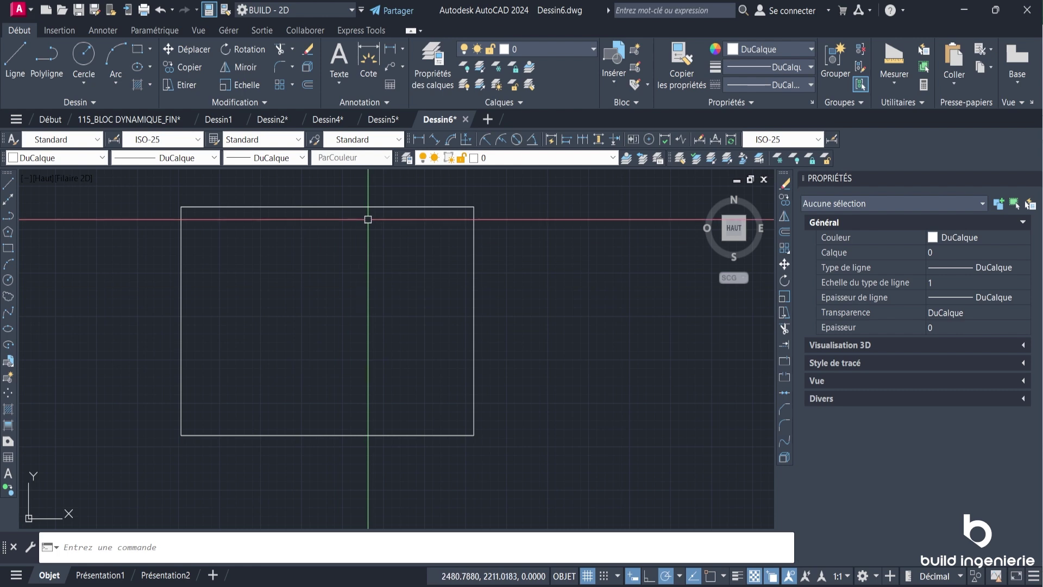
left_click(45, 32)
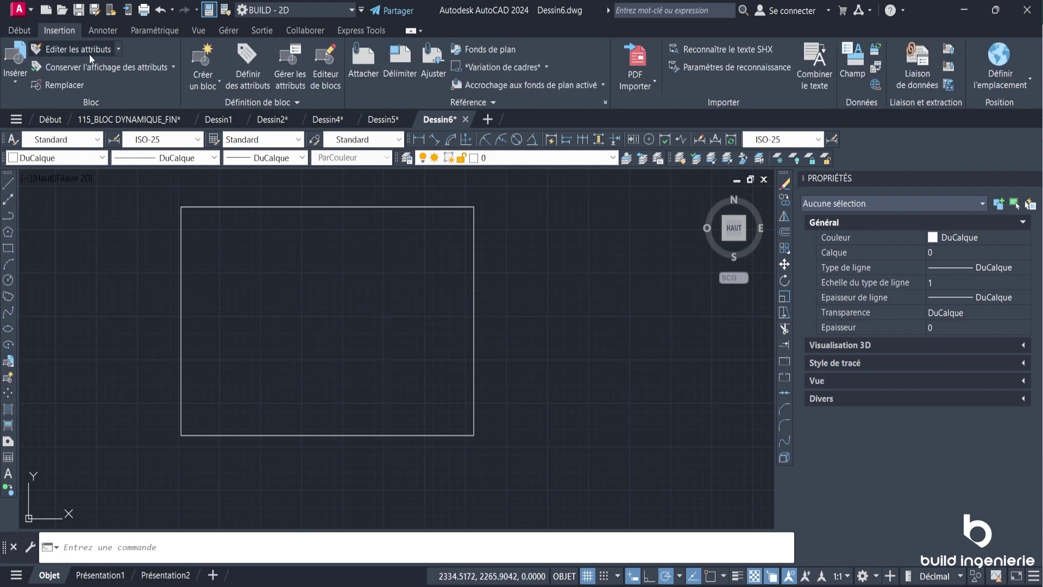
left_click(852, 62)
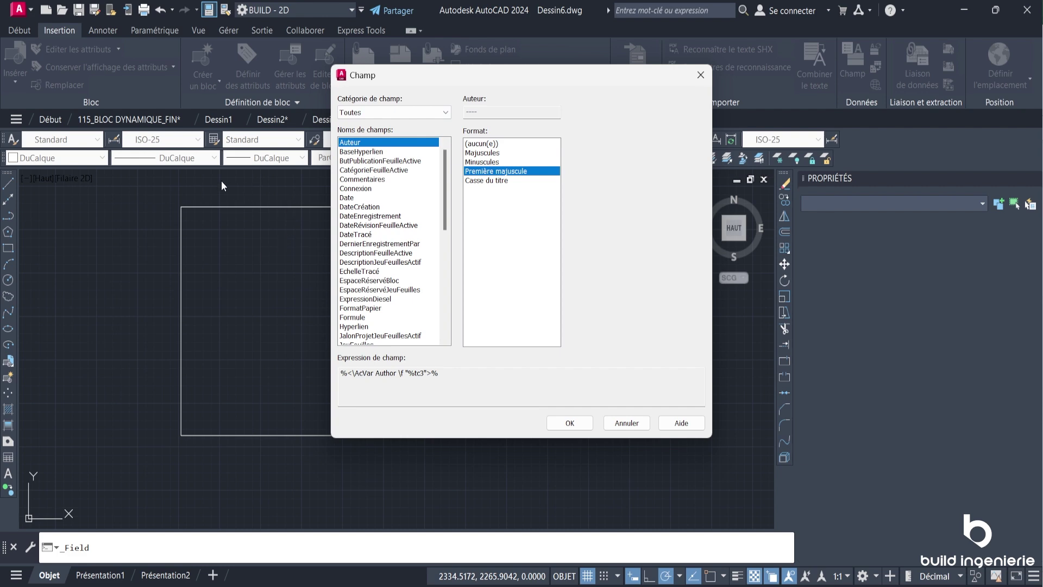
scroll(383, 242, "down", 5)
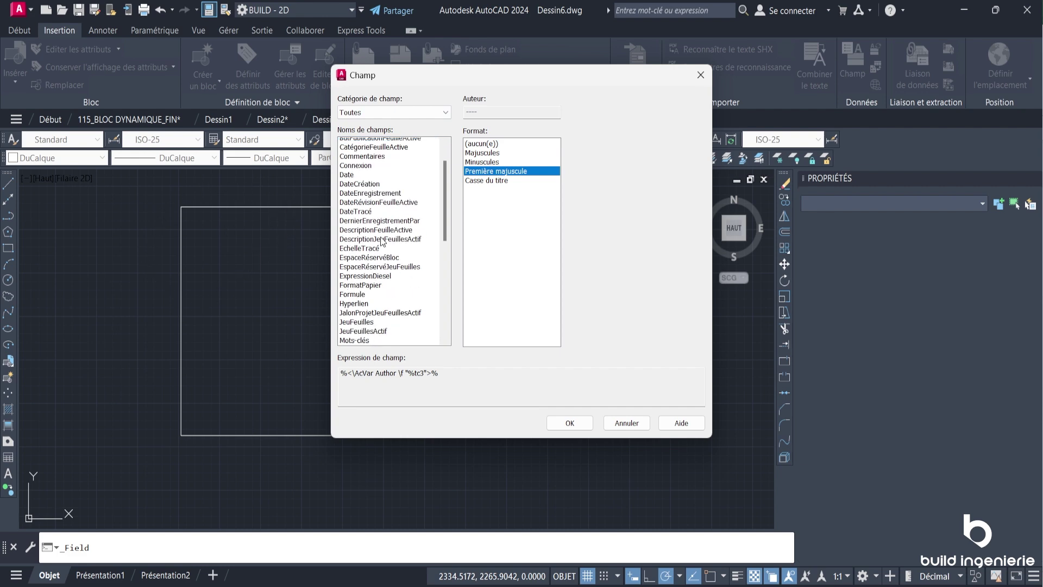
left_click(353, 308)
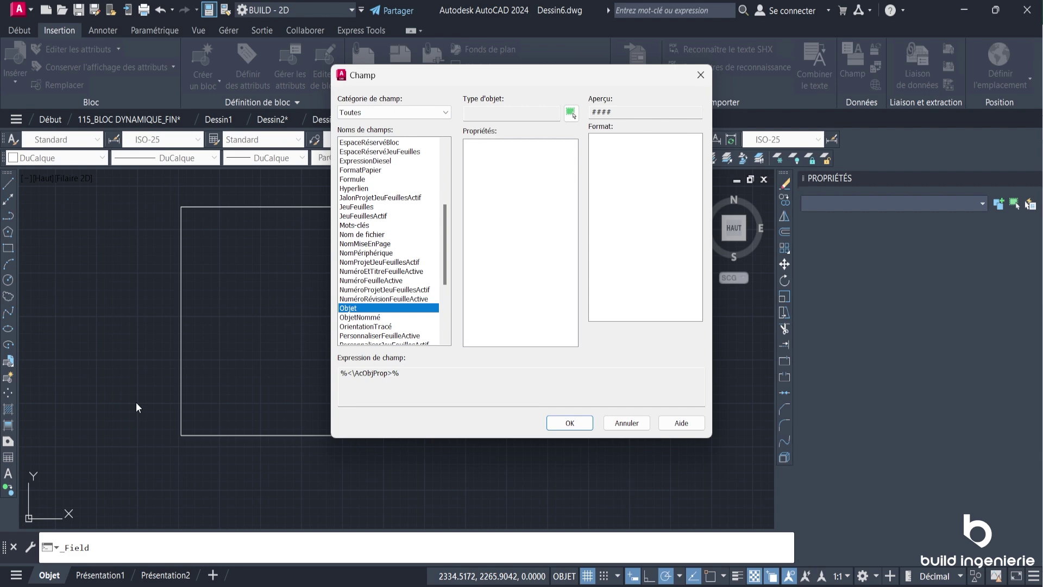
left_click(570, 113)
left_click(301, 205)
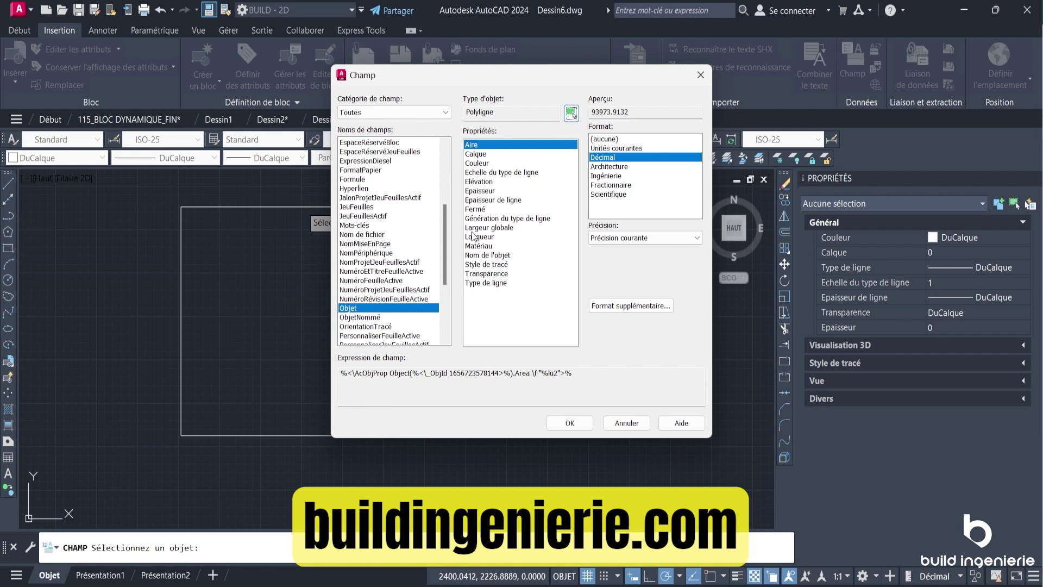
Apply a conversion factor of 0.0001 to the area field through its additional format settings.
left_click_drag(638, 111, 590, 111)
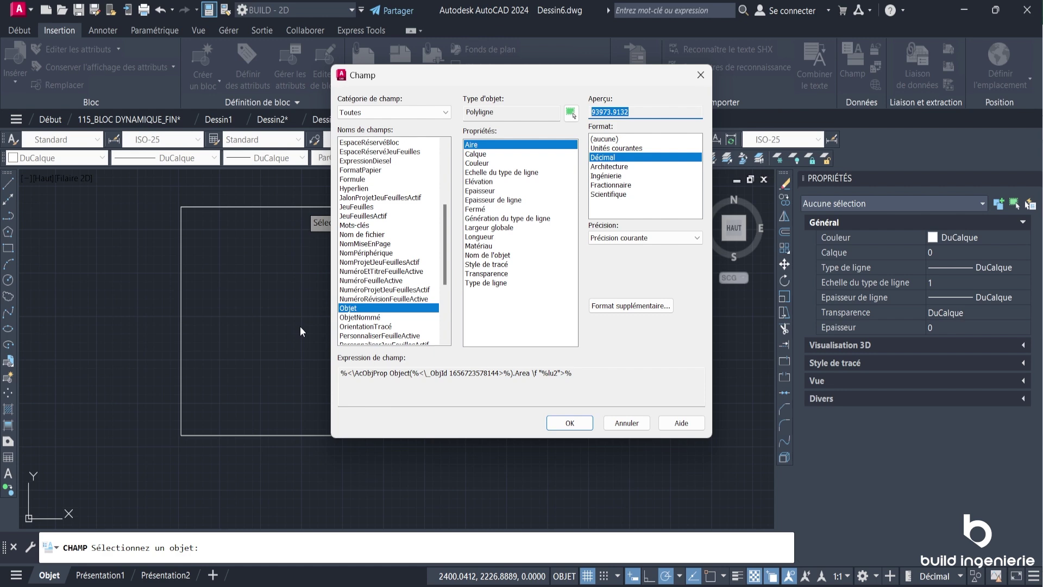
left_click(630, 306)
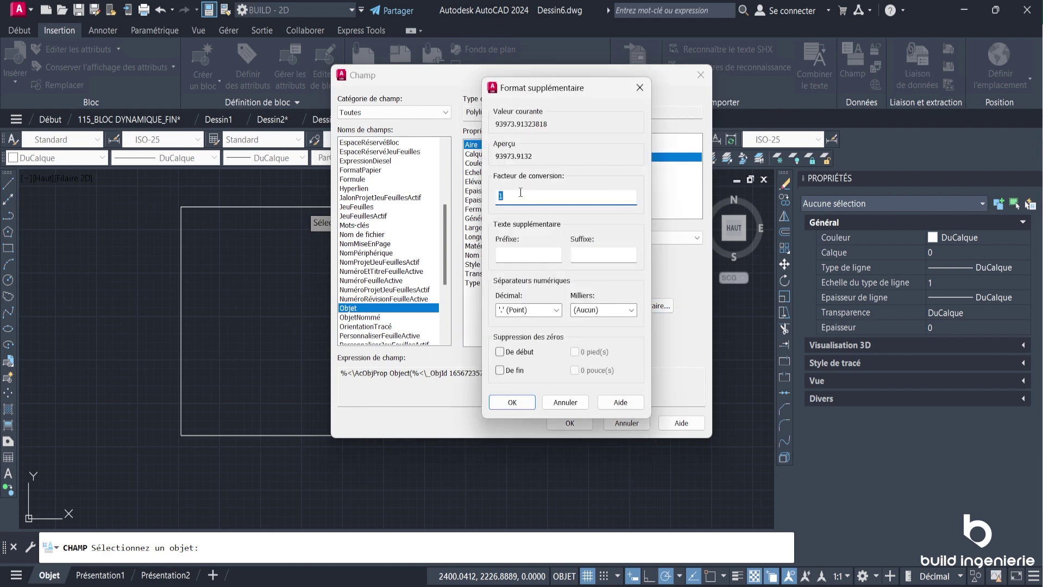
type("0.0001")
left_click(511, 402)
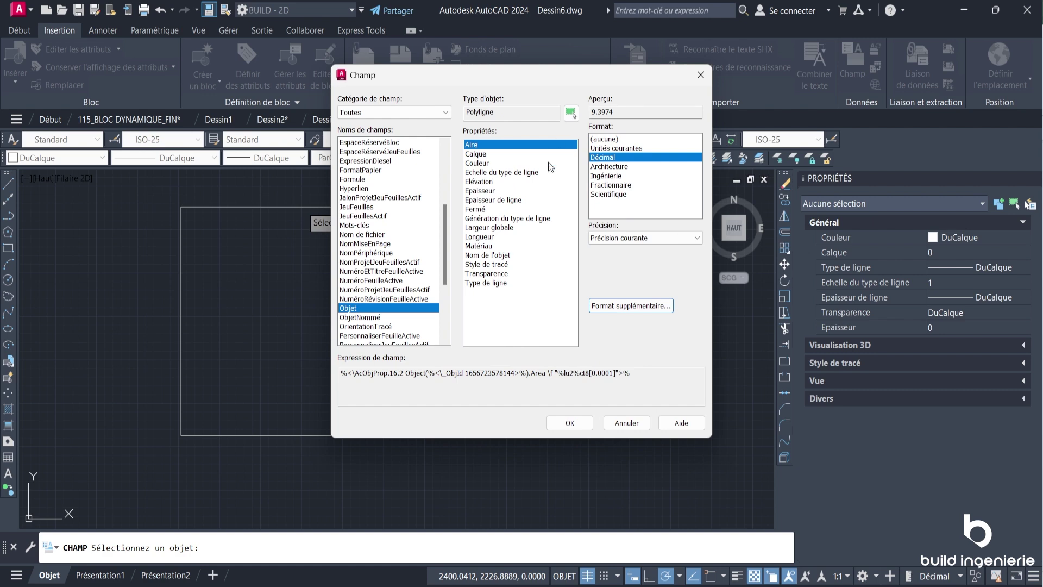
Try the precisions 0.00, Précision courante and 0 on the area field.
left_click(648, 239)
left_click(625, 276)
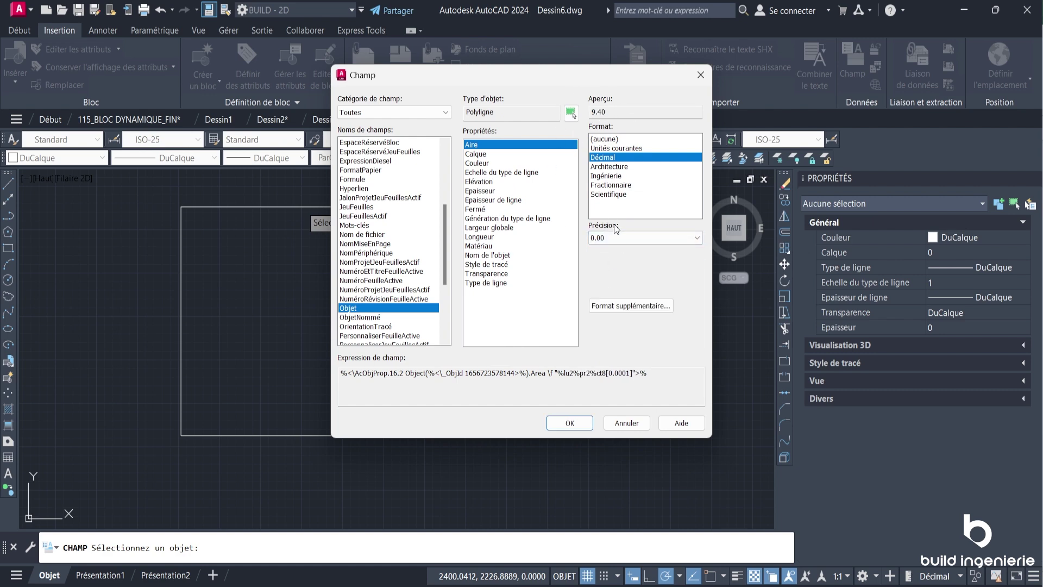
left_click(599, 239)
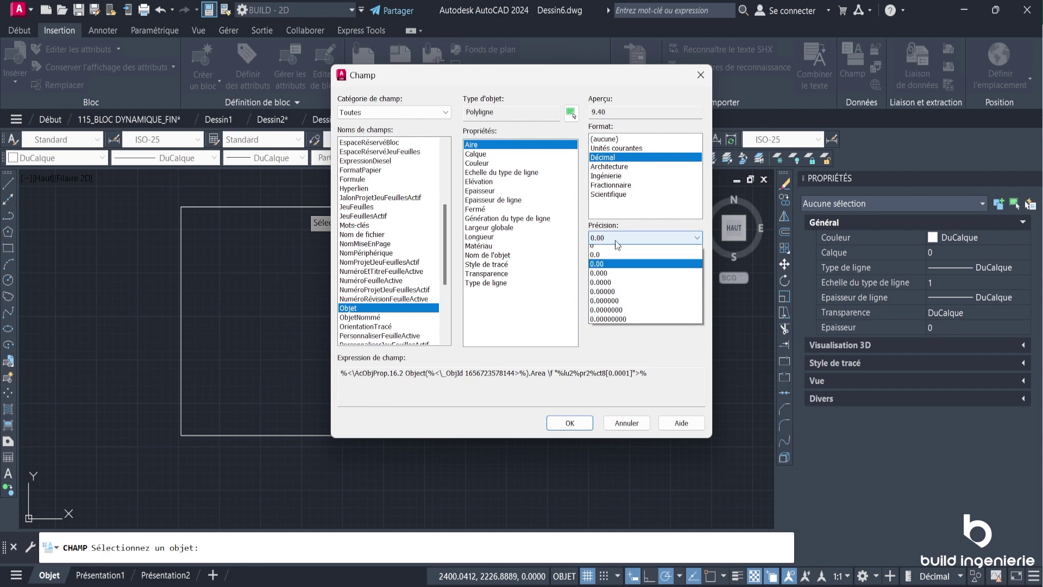
left_click(615, 248)
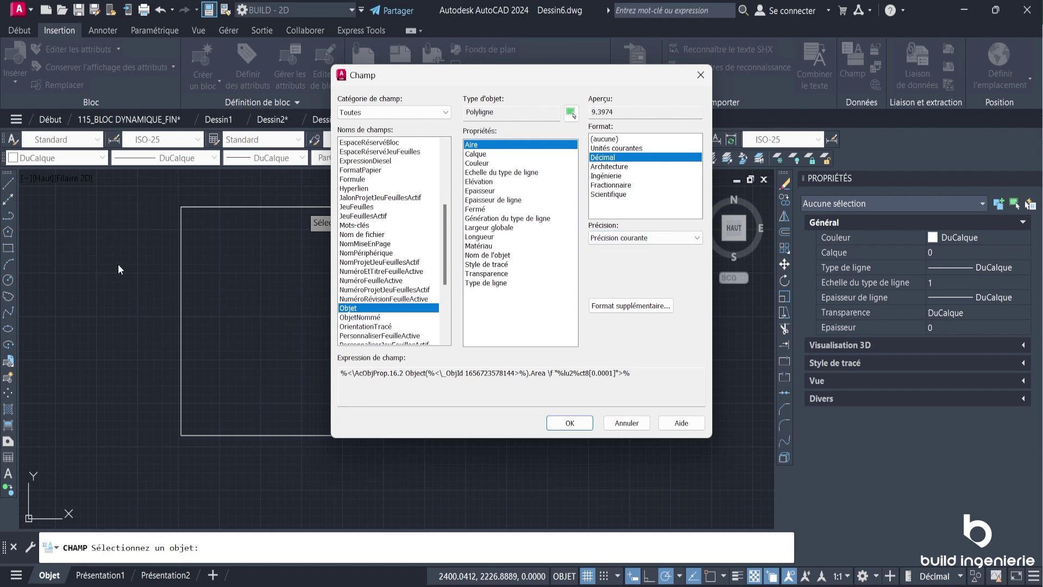
left_click(636, 238)
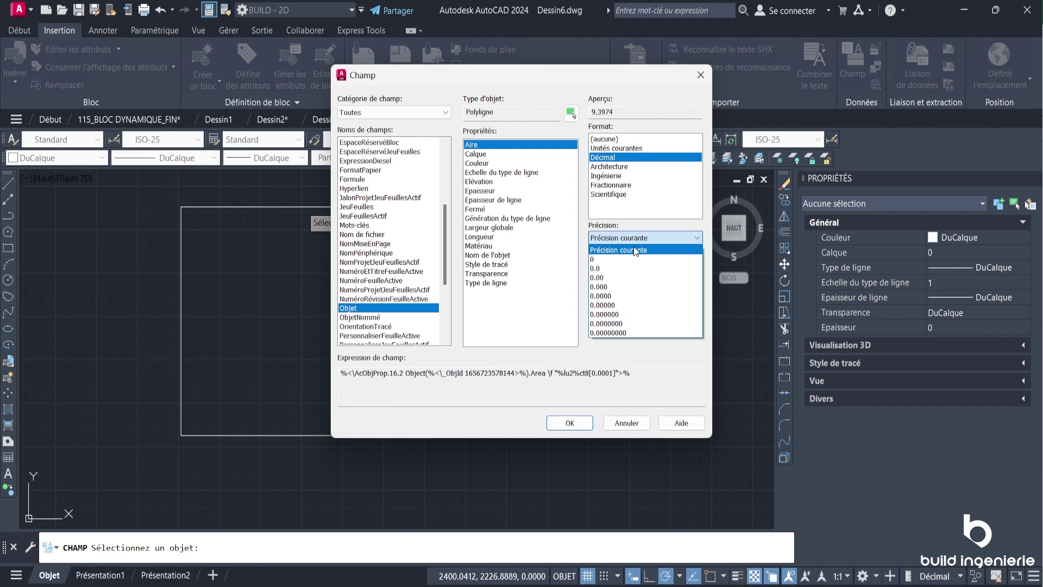
left_click(609, 259)
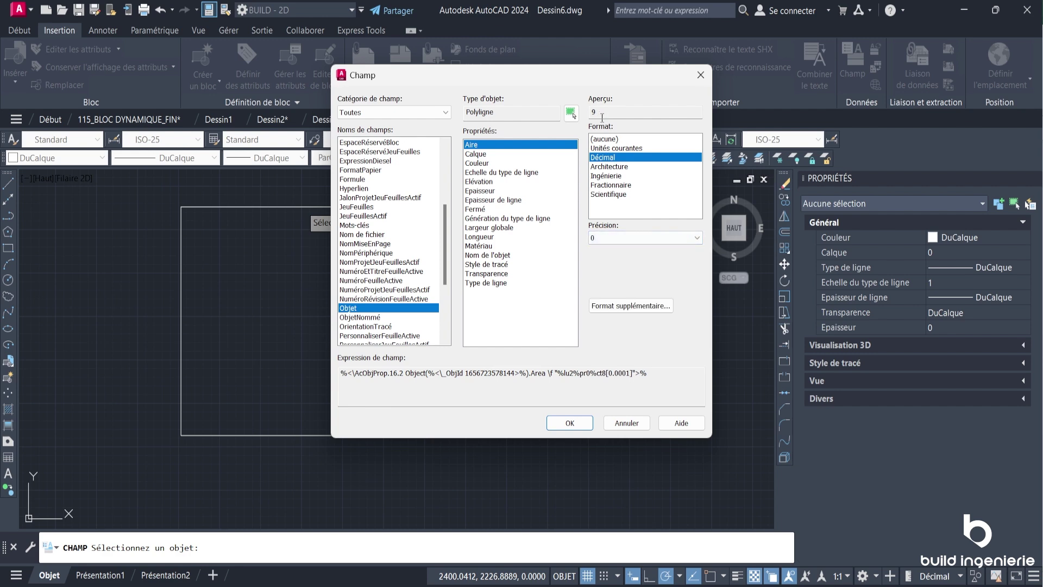
Set the area field's precision to 0.00 and, with object snap on, insert it at the rectangle's center.
left_click(630, 237)
left_click(614, 277)
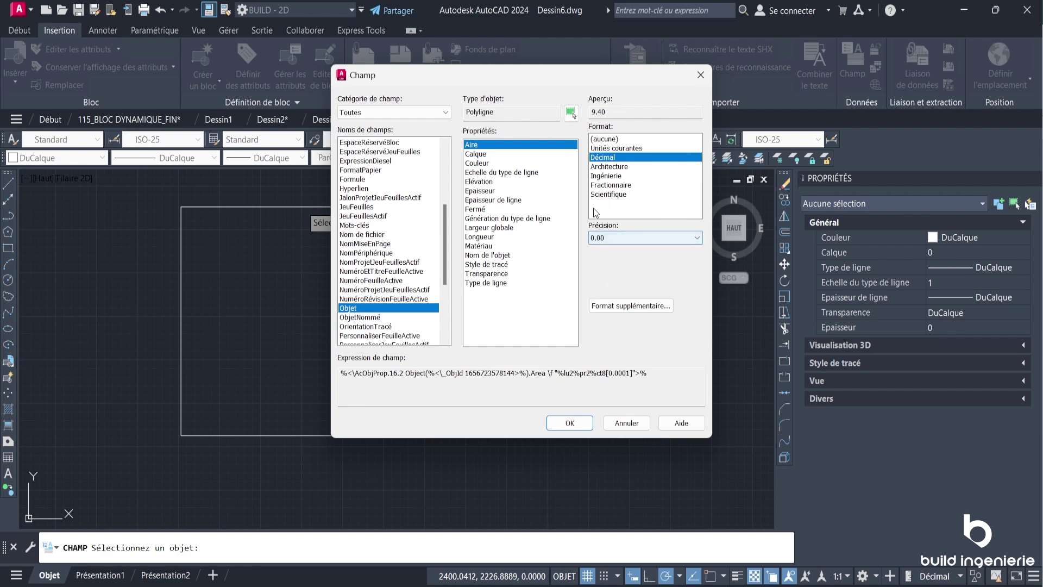
left_click(570, 422)
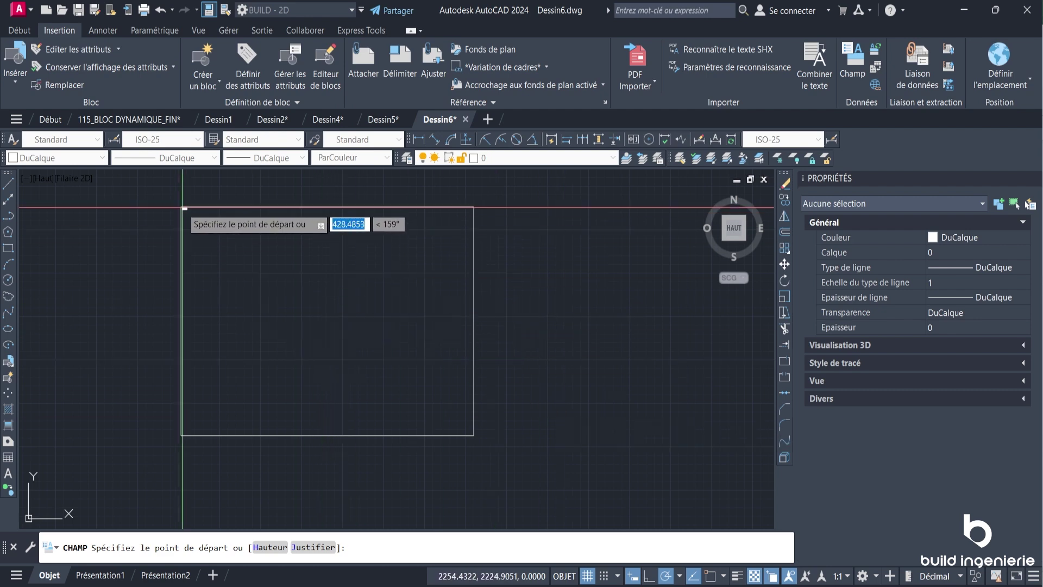
left_click(710, 576)
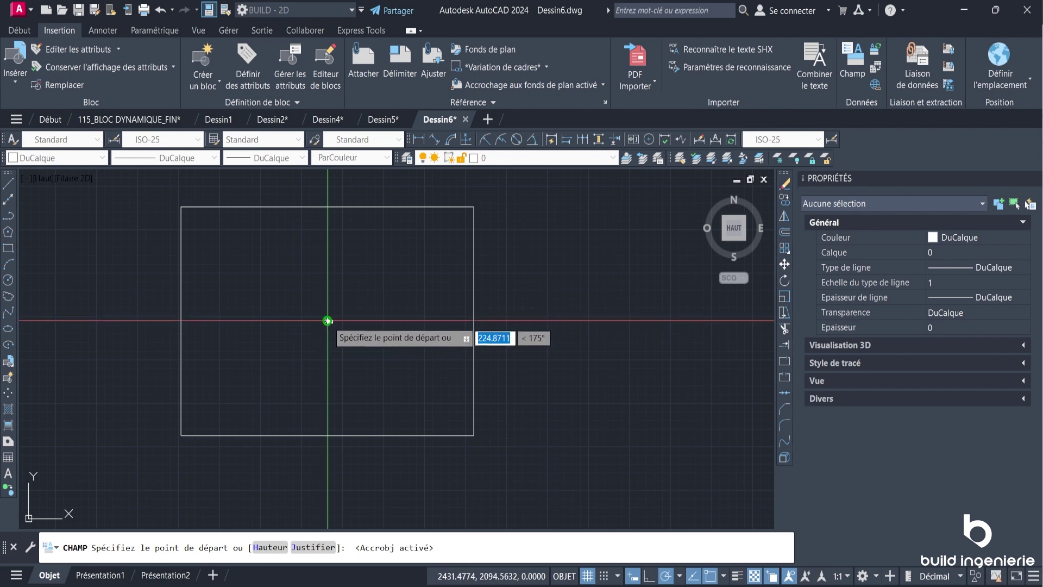
left_click(329, 320)
Set the text height of the inserted area field to 15.
left_click(385, 325)
left_click(318, 250)
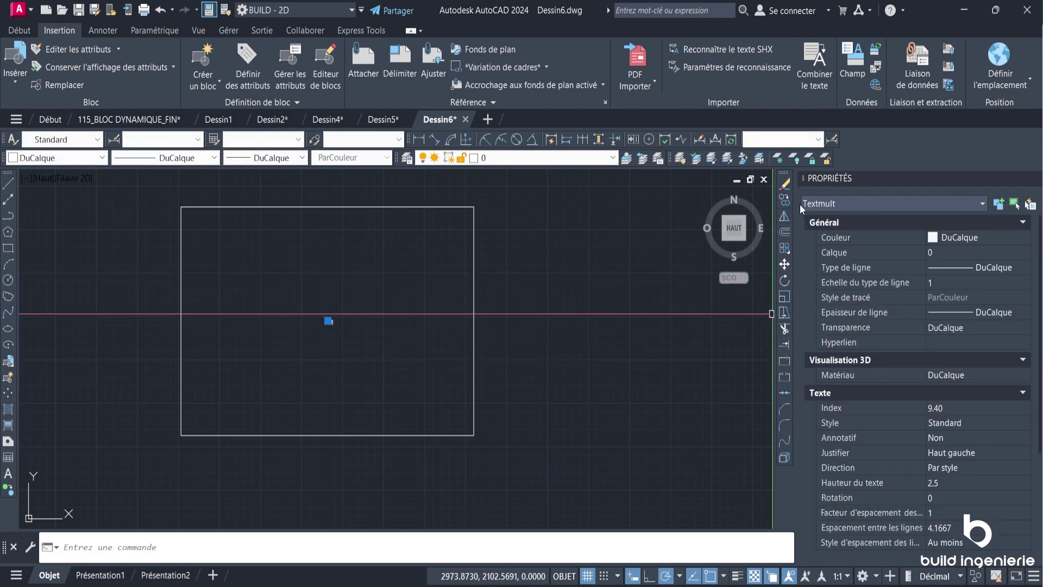
scroll(891, 480, "down", 5)
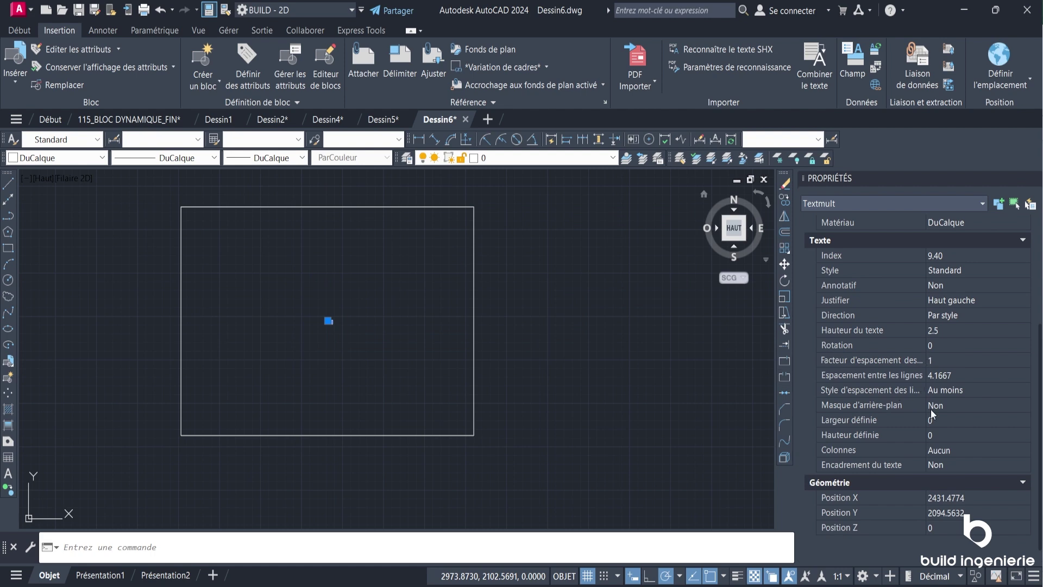
left_click(944, 329)
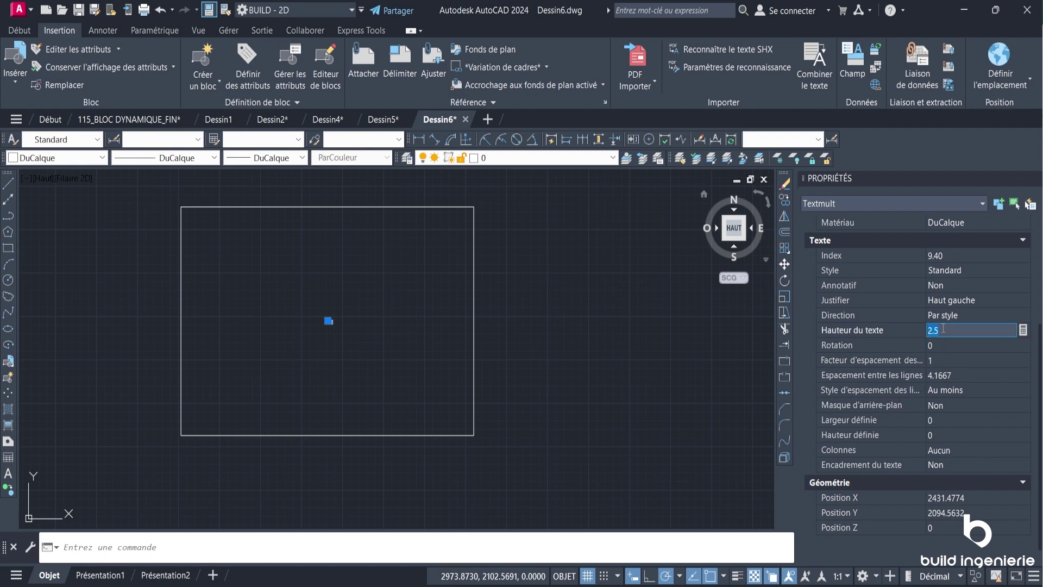
type("15")
key("Tab")
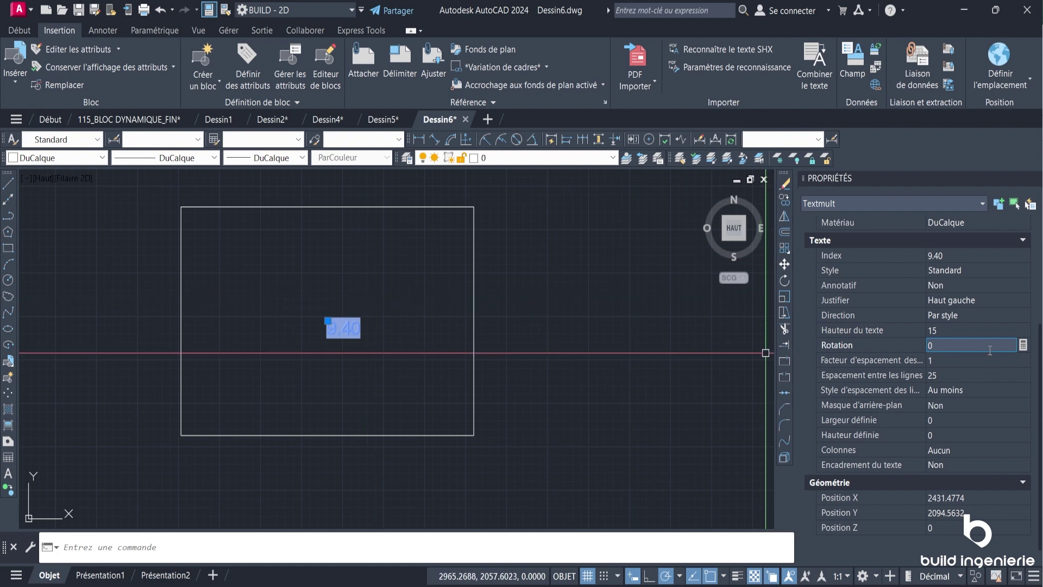
Justify the field text as Milieu centre and move it onto the rectangle's geometric center.
left_click(1008, 303)
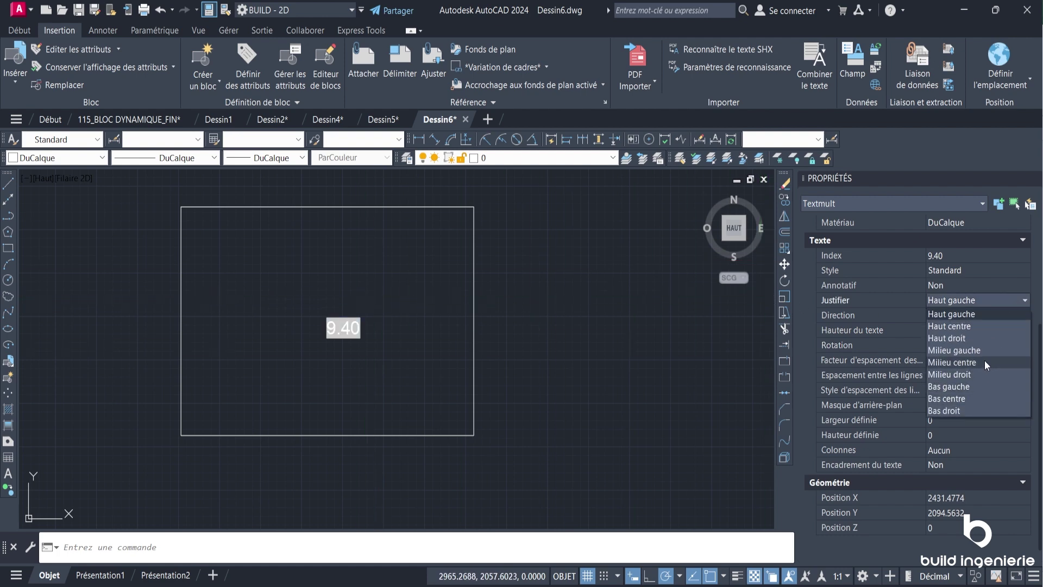
left_click(985, 356)
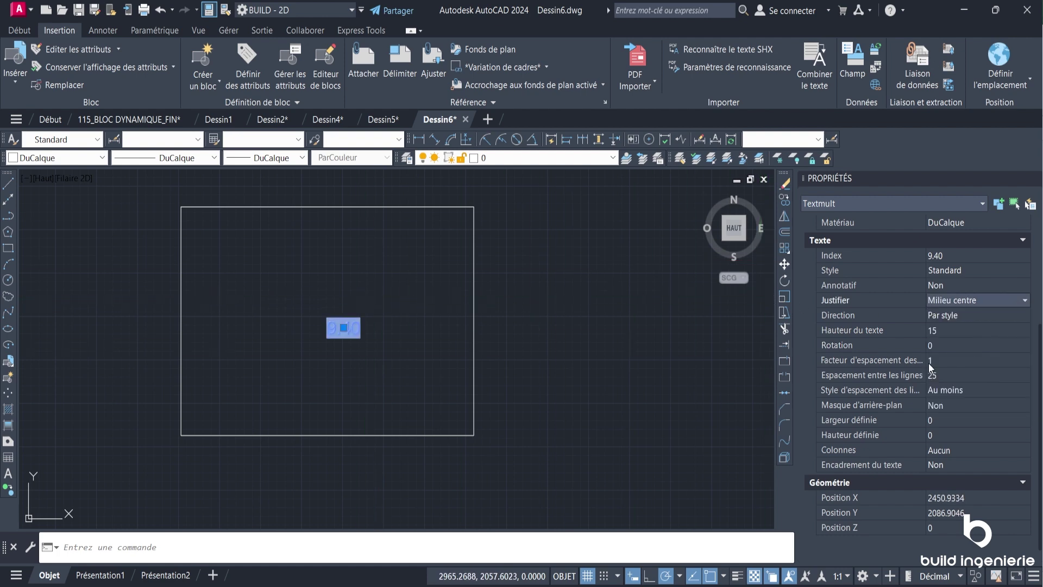
left_click(344, 327)
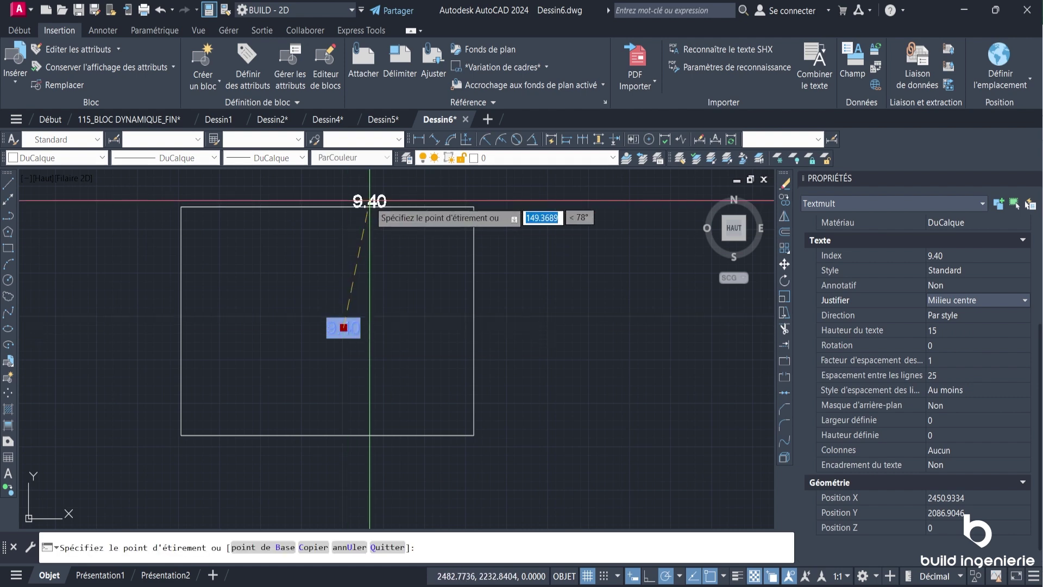
left_click(328, 321)
scroll(344, 337, "up", 2)
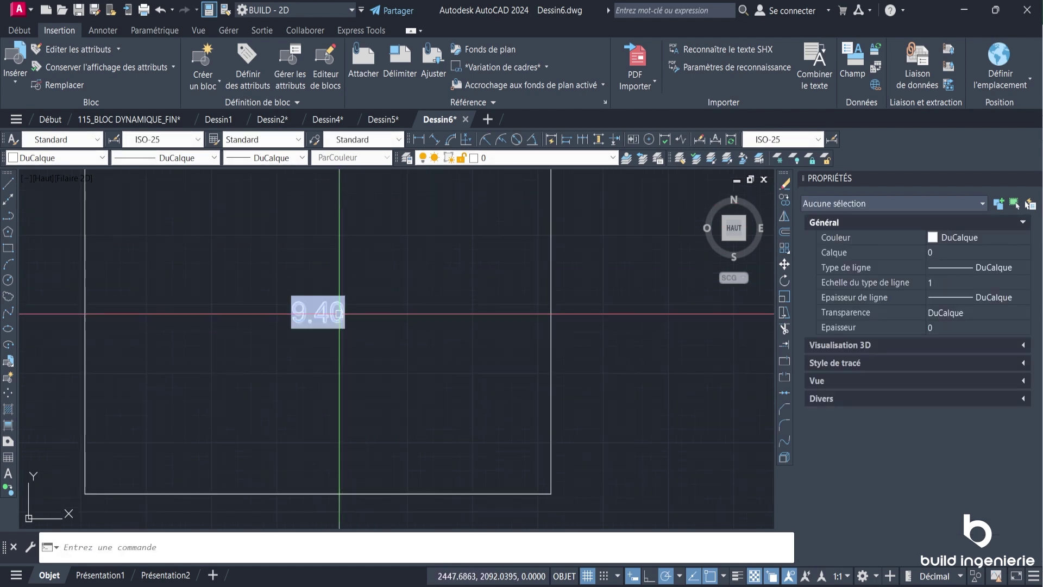
Append the unit m² directly after the area field in the multiline text inside the rectangle.
double_click(320, 312)
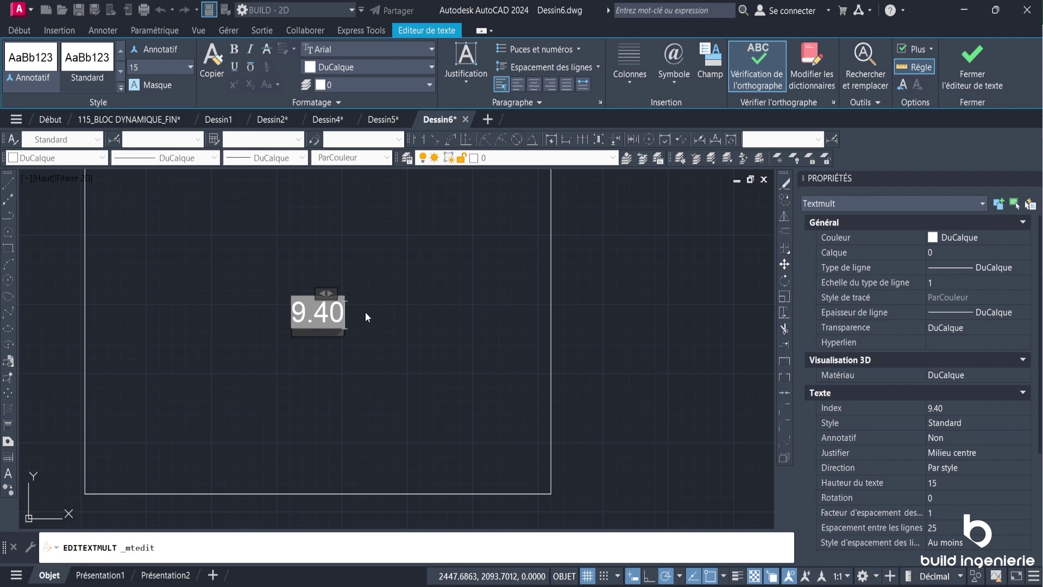
type("m")
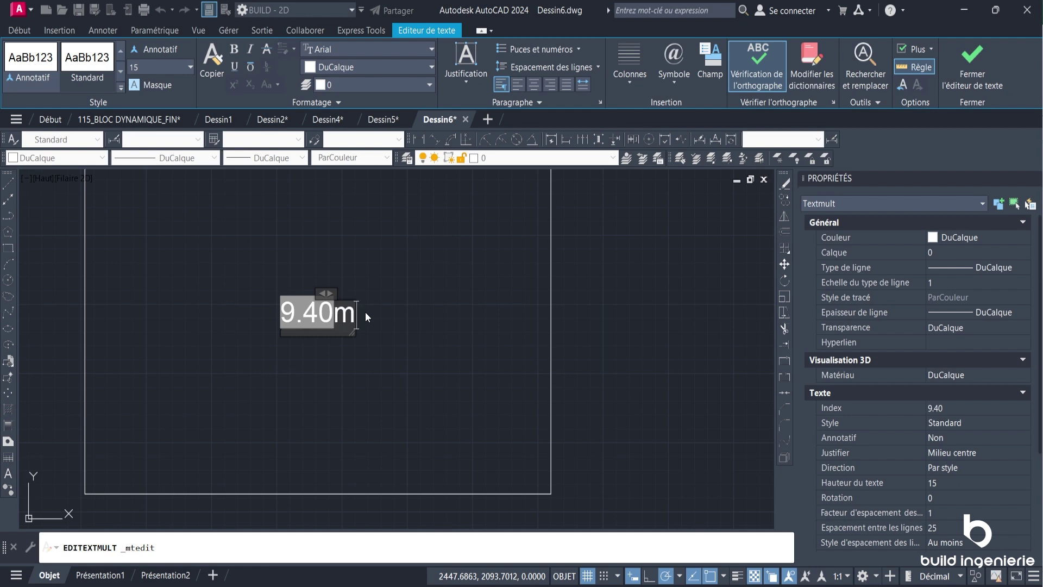
type("²")
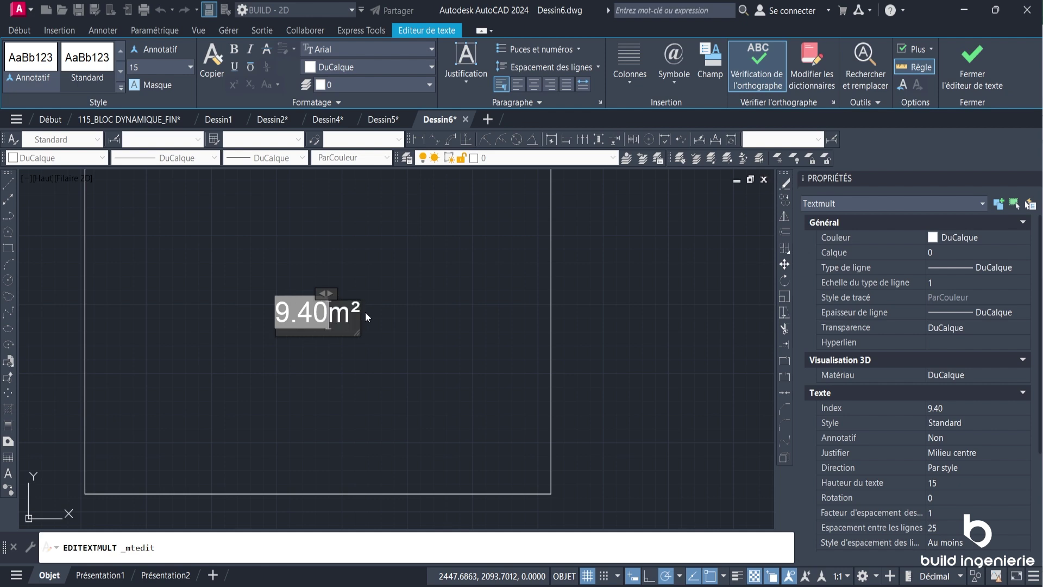
left_click(382, 259)
Reshape the rectangle by shifting its top edge sideways and stretching its upper-right vertex inward toward the upper-left vertex.
scroll(382, 258, "down", 4)
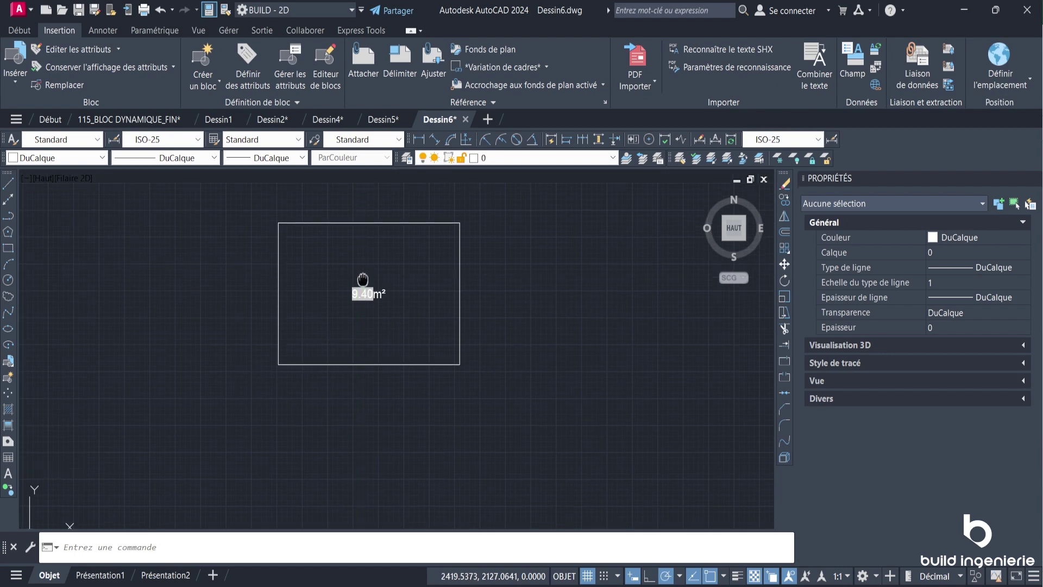
scroll(323, 255, "up", 2)
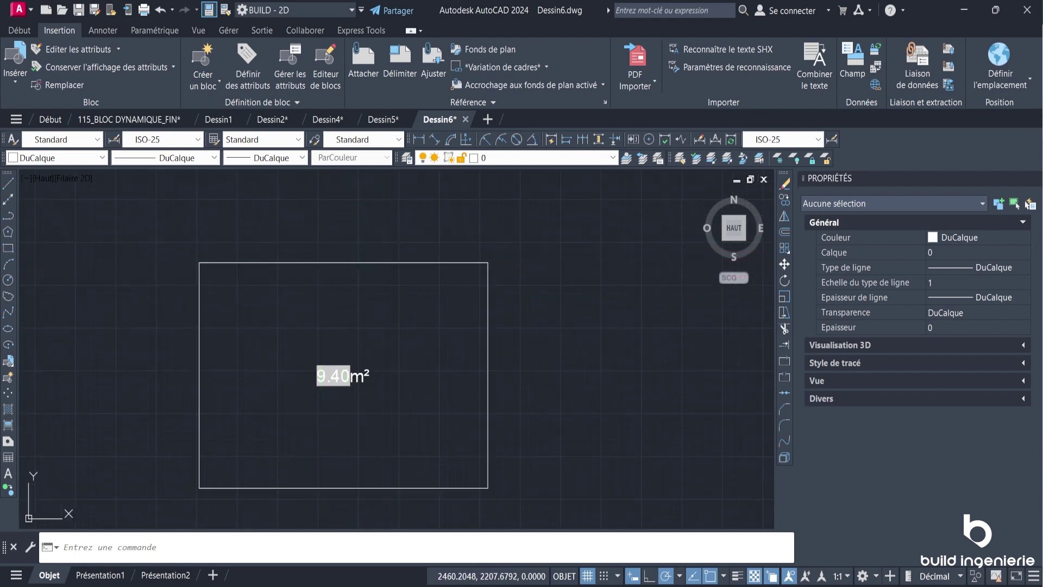
scroll(367, 247, "down", 1)
left_click(367, 250)
scroll(367, 241, "down", 1)
left_click(366, 241)
left_click(374, 233)
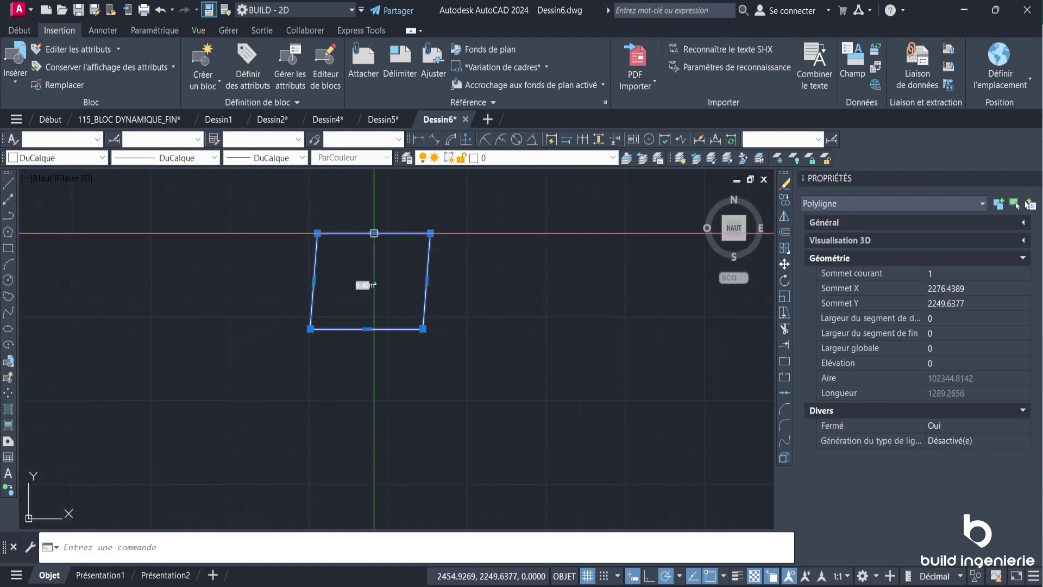
left_click(430, 233)
left_click(343, 248)
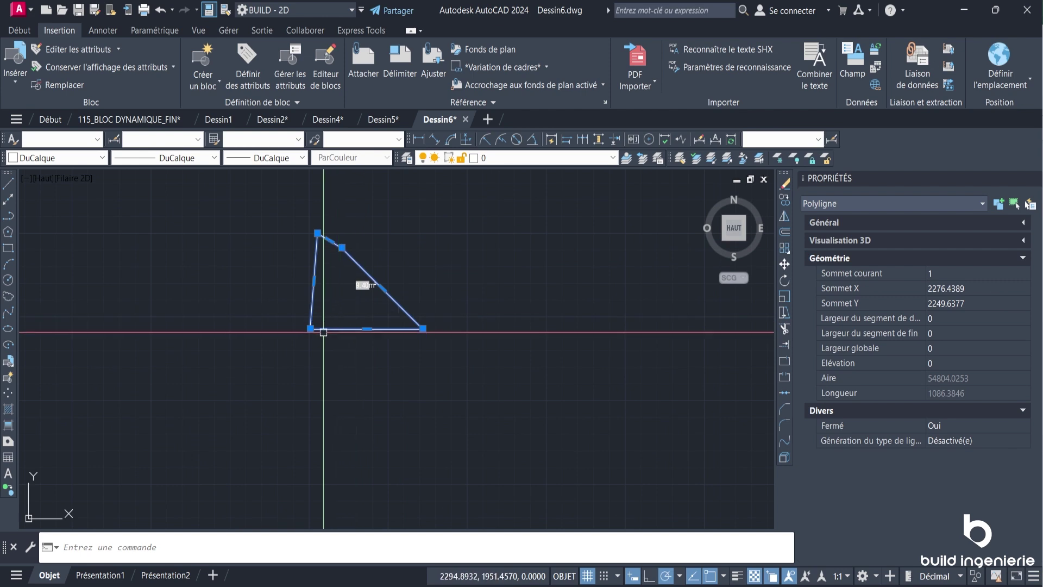
Stretch the polyline's bottom edge downward and its left edge outward and up by their midpoint grips.
left_click(315, 378)
left_click(362, 329)
left_click(367, 328)
left_click(366, 358)
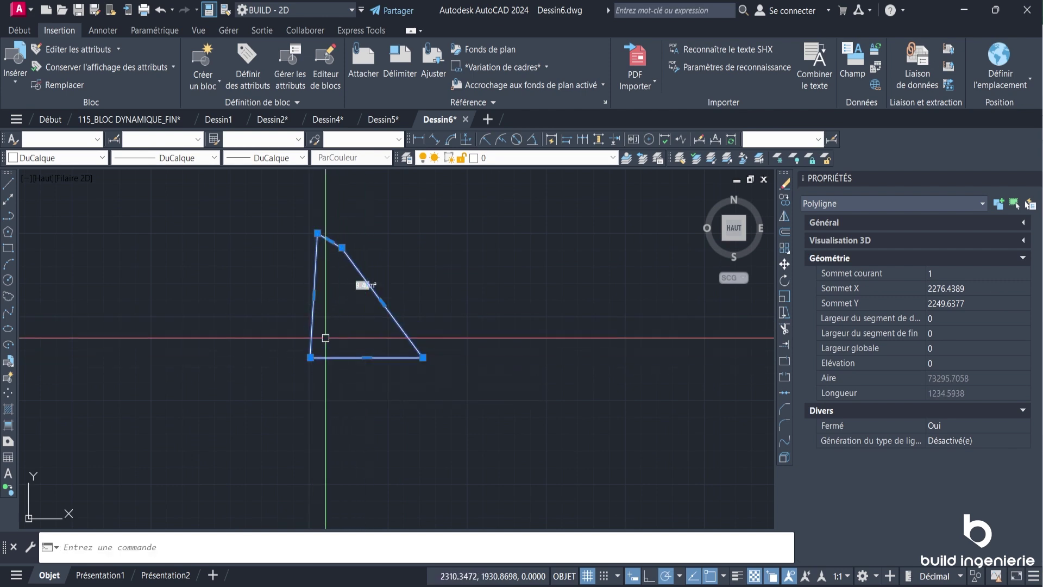
left_click(314, 295)
left_click(290, 270)
Stretch the polyline's upper-right vertex outward and its lower-right and upper-left vertices inward to form an irregular quadrilateral around the text.
left_click(342, 248)
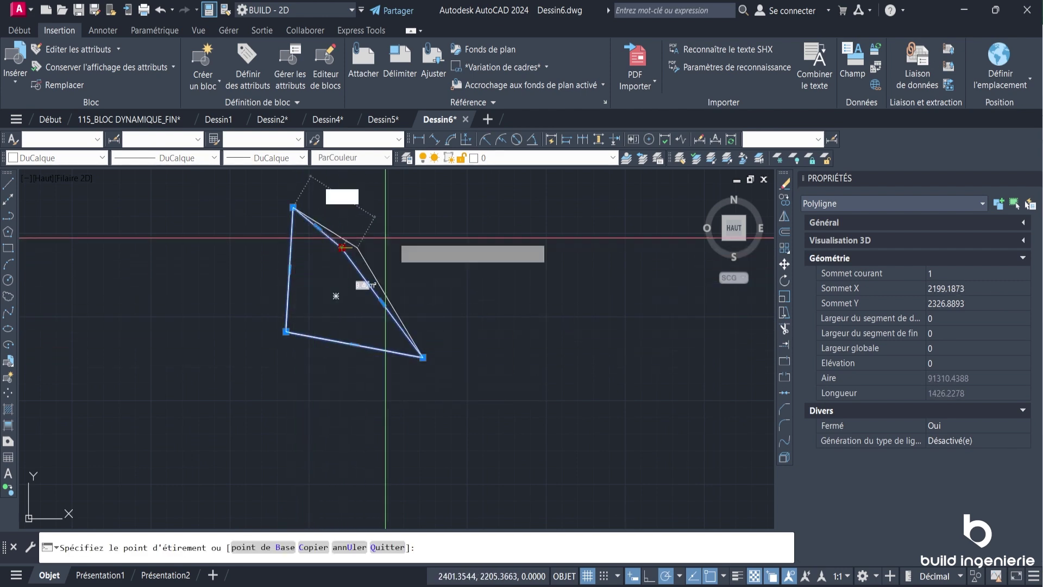
left_click(398, 233)
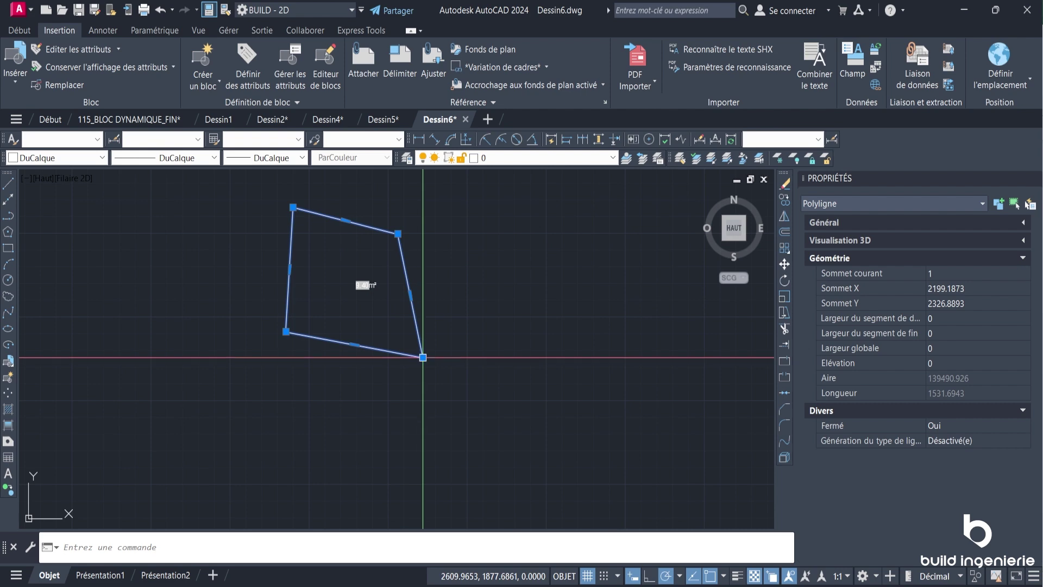
left_click(424, 357)
left_click(398, 330)
scroll(357, 292, "up", 2)
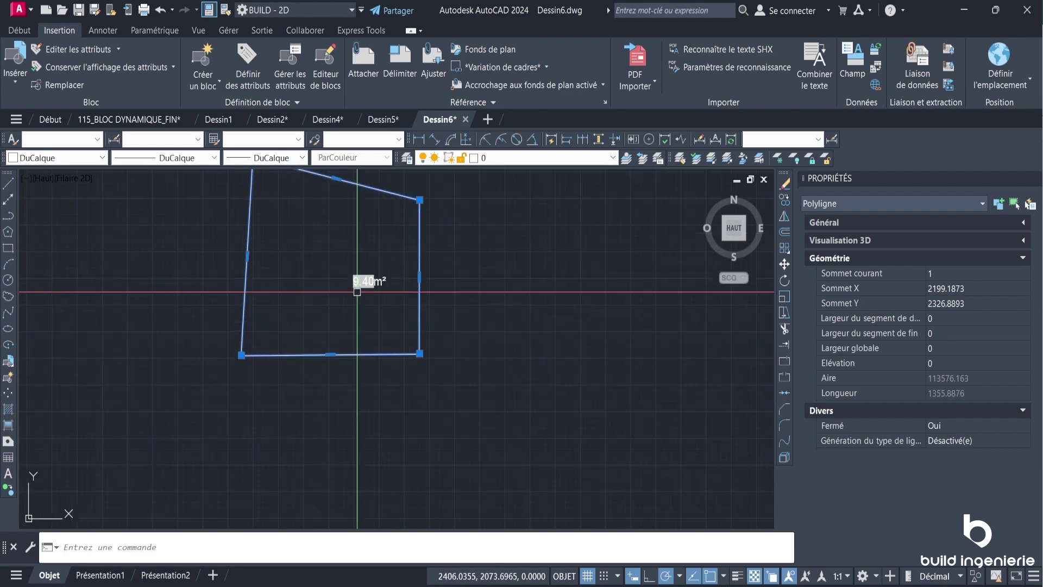
middle_click_drag(357, 292, 365, 330)
left_click(257, 196)
left_click(318, 292)
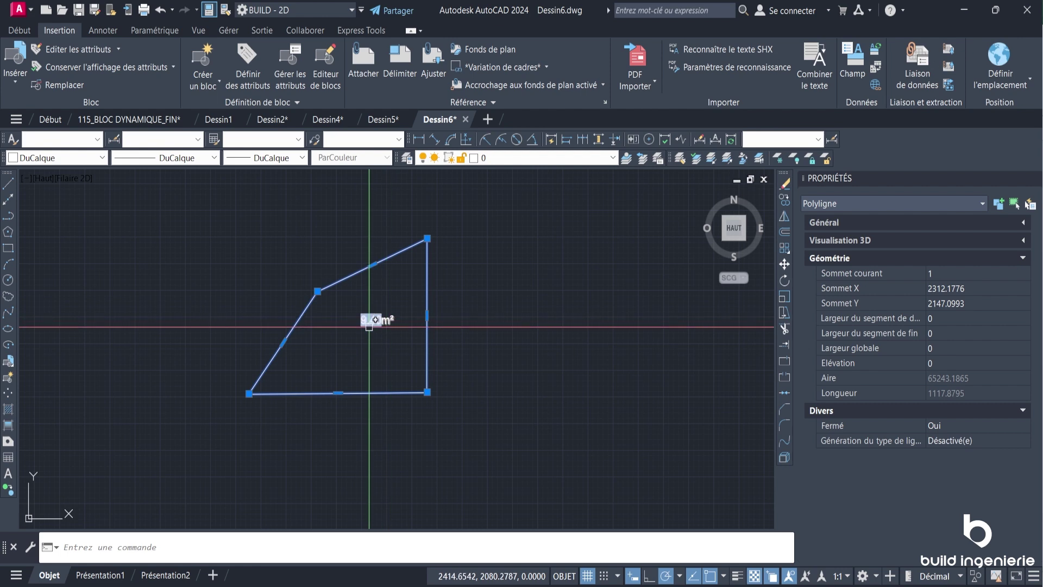
Check the reshaped polyline's Aire property, clear the selection and save the drawing to update the linked area field.
key("Escape")
left_click(391, 255)
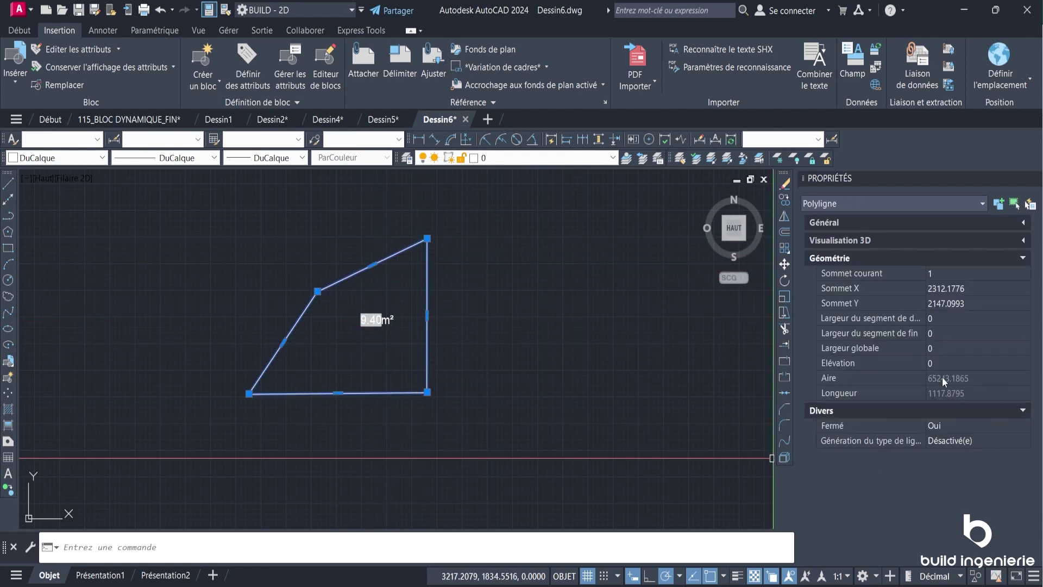
key("Escape")
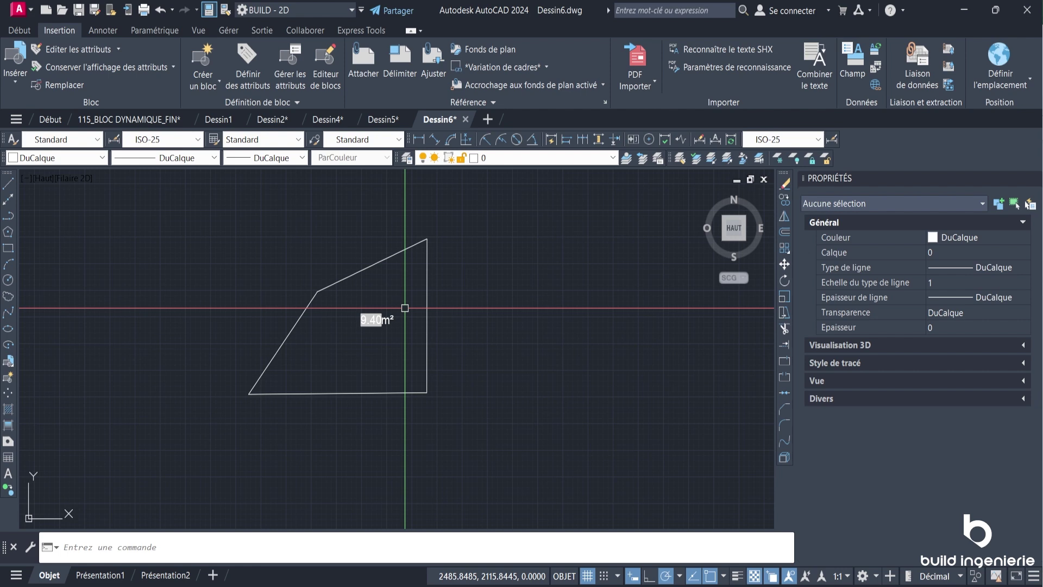
left_click(79, 11)
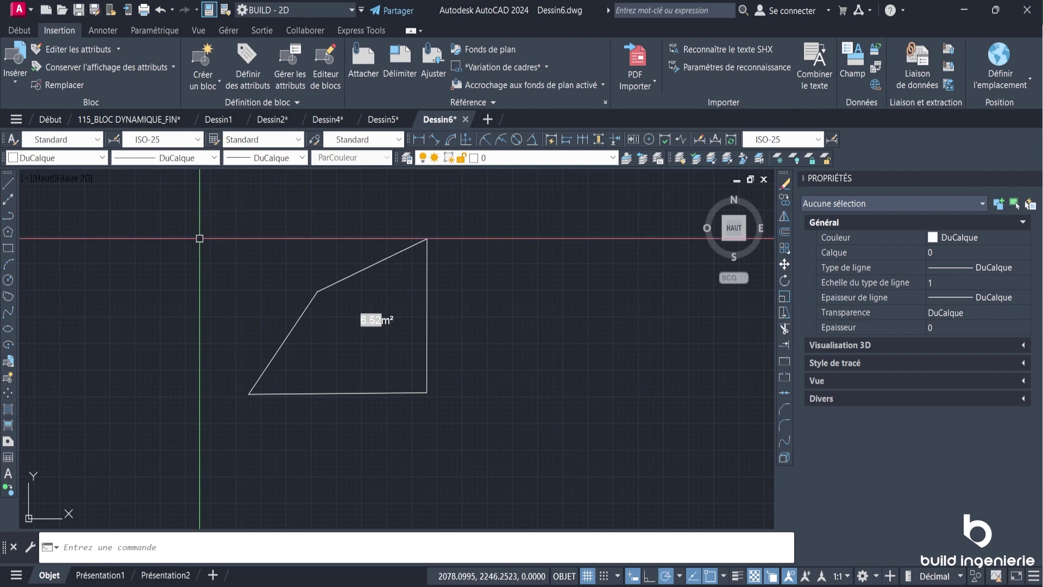